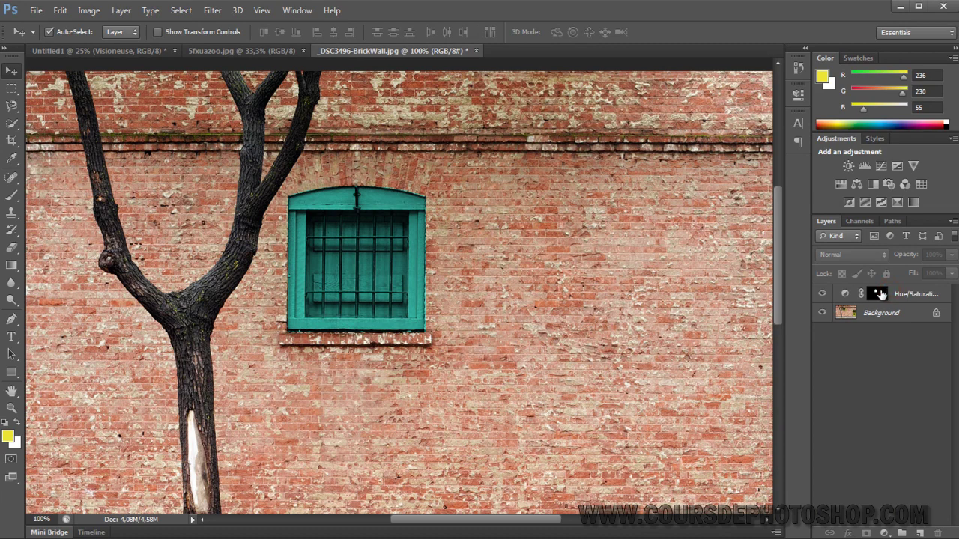
Load the Hue/Saturation layer's mask as a selection and save it as a new channel named "fenetre"
{"action": "left_click", "coordinate": [879, 295], "text": "ctrl"}
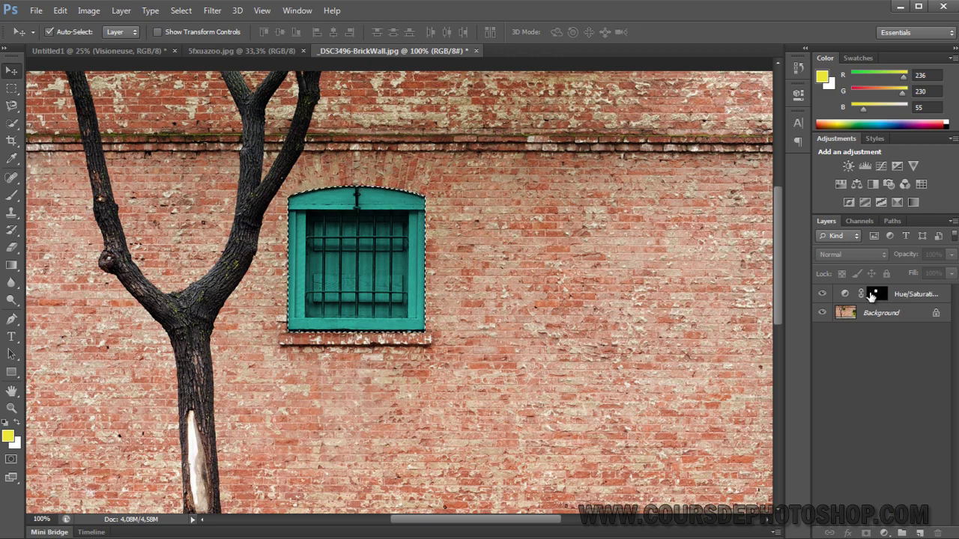
{"action": "left_click", "coordinate": [222, 11]}
{"action": "mouse_move", "coordinate": [183, 11]}
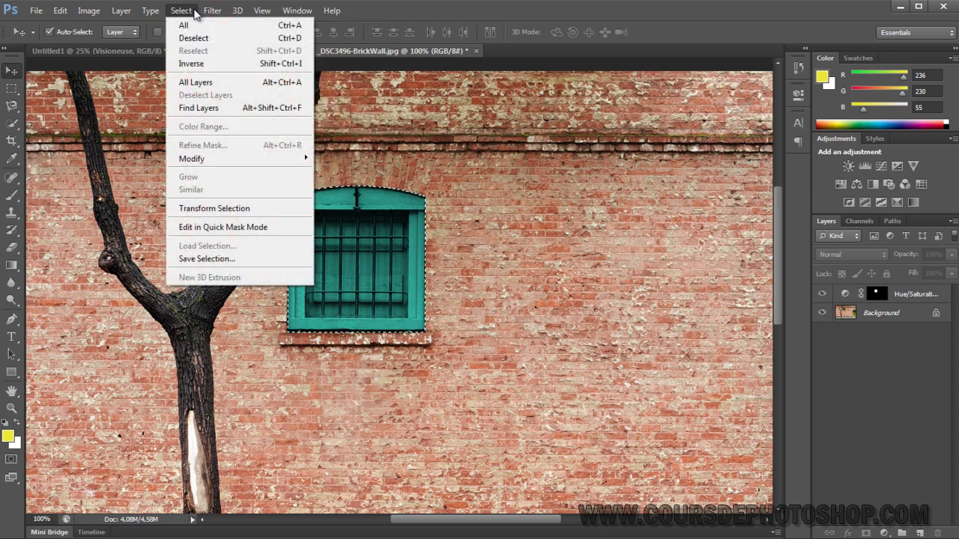
{"action": "left_click", "coordinate": [224, 259]}
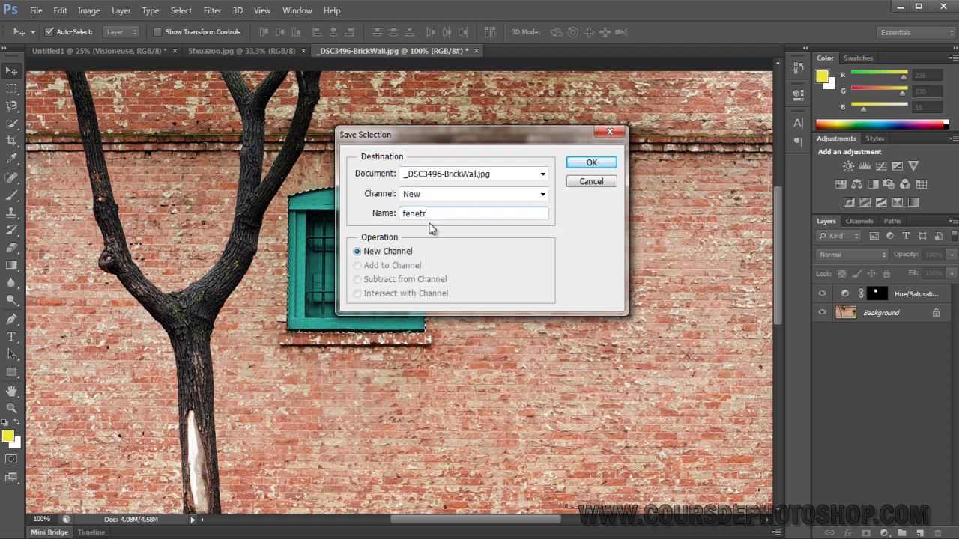
{"action": "key", "text": "Return"}
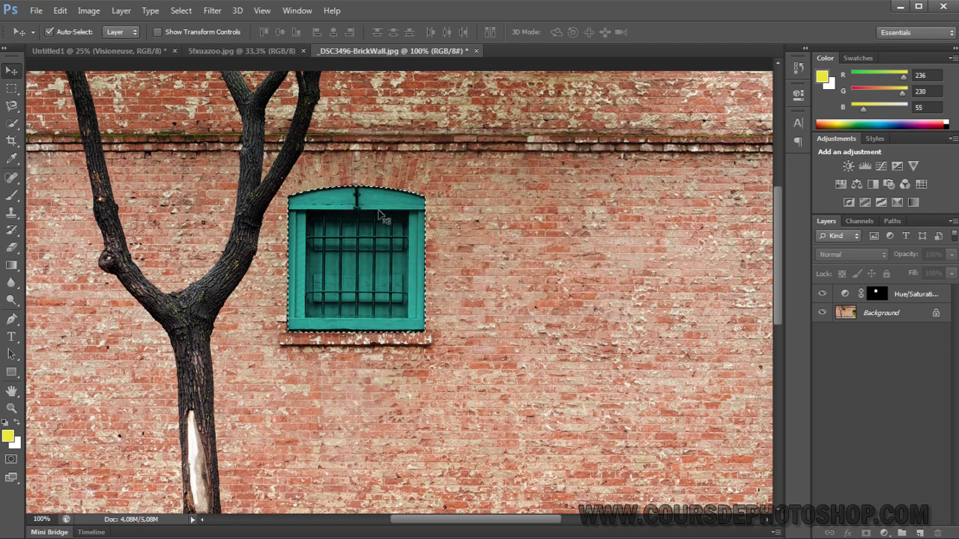
Load the saved "fenetre" channel as a new selection
{"action": "left_click", "coordinate": [181, 10]}
{"action": "left_click", "coordinate": [207, 246]}
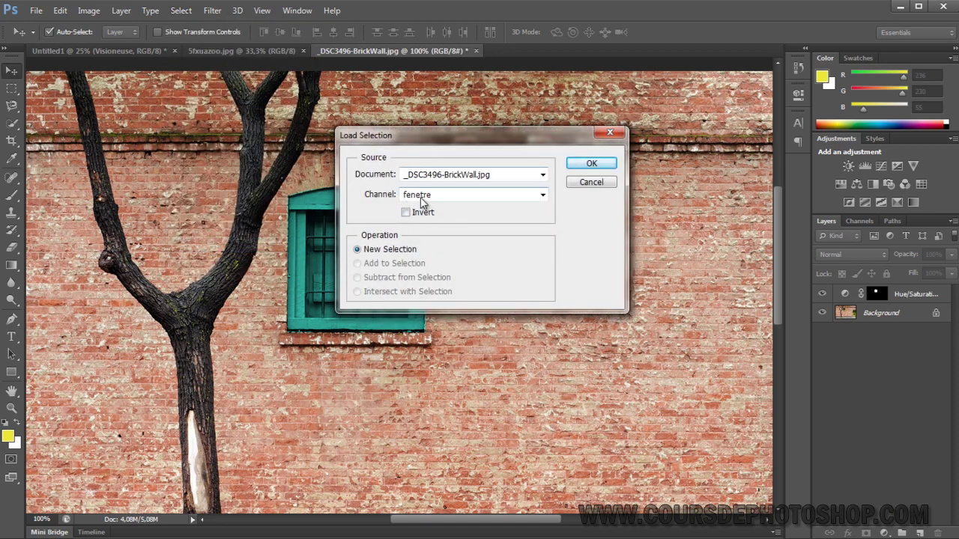
{"action": "left_click", "coordinate": [467, 195]}
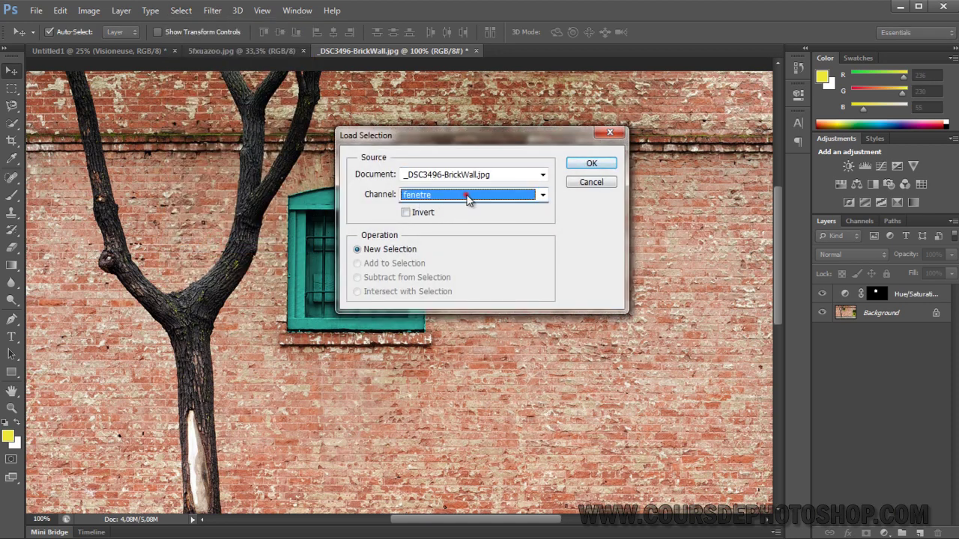
{"action": "left_click", "coordinate": [604, 162]}
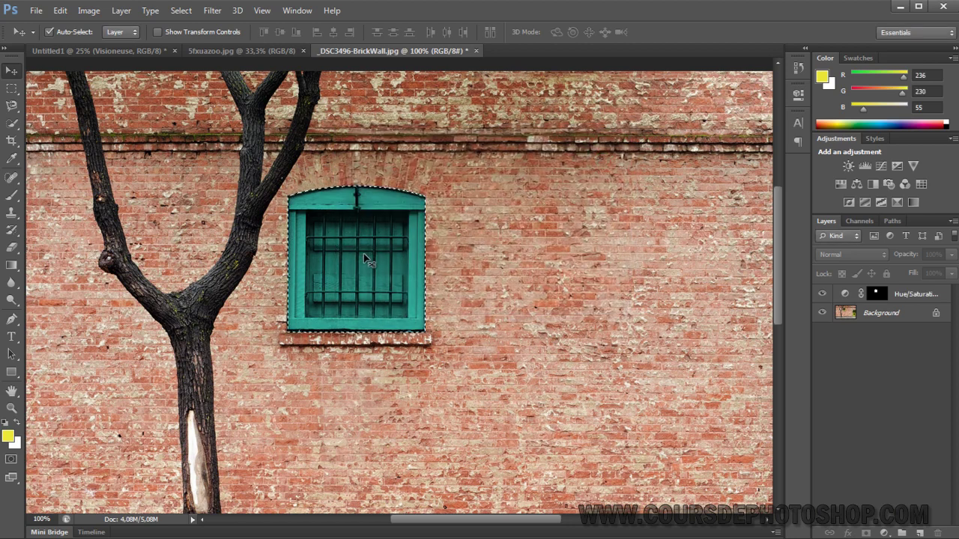
Clear the selection and mask the Background layer with a rectangular selection about 1469 by 866 px, hiding a thin border around the photo
{"action": "key", "text": "ctrl+d"}
{"action": "key", "text": "ctrl+minus"}
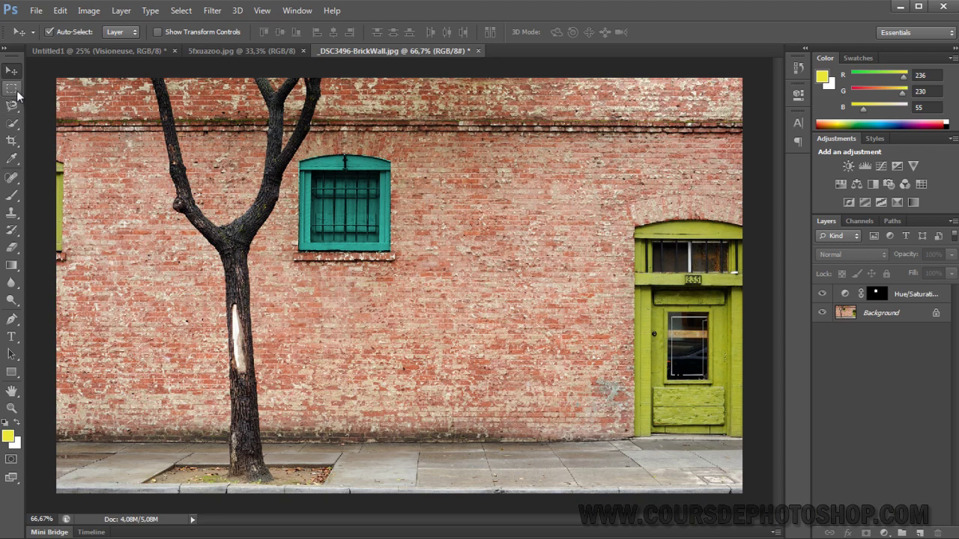
{"action": "left_click", "coordinate": [872, 313]}
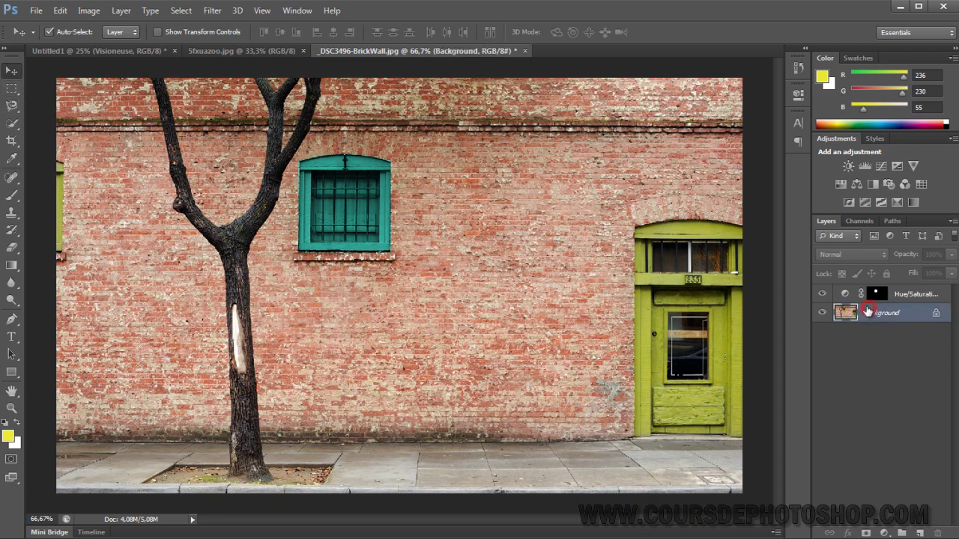
{"action": "left_click", "coordinate": [10, 88]}
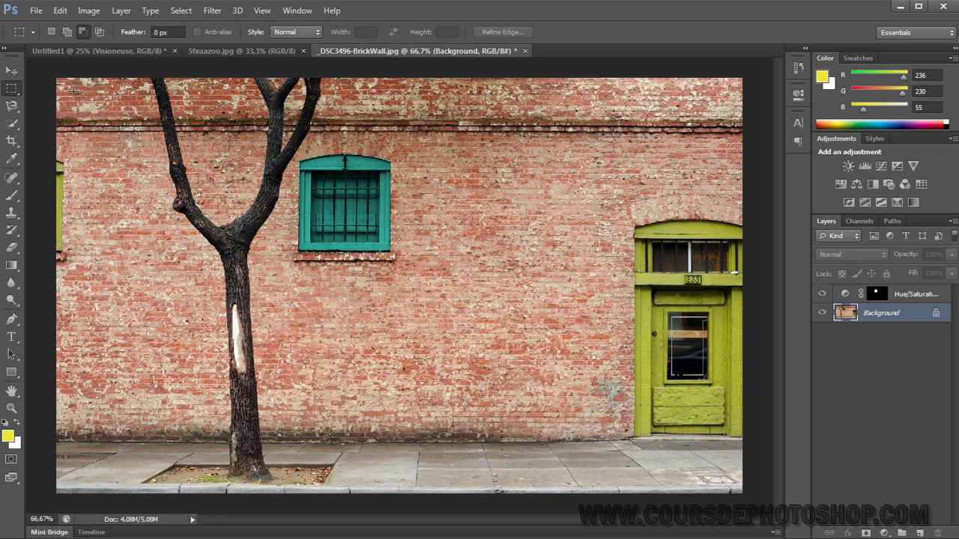
{"action": "left_click_drag", "start_coordinate": [70, 89], "coordinate": [728, 480]}
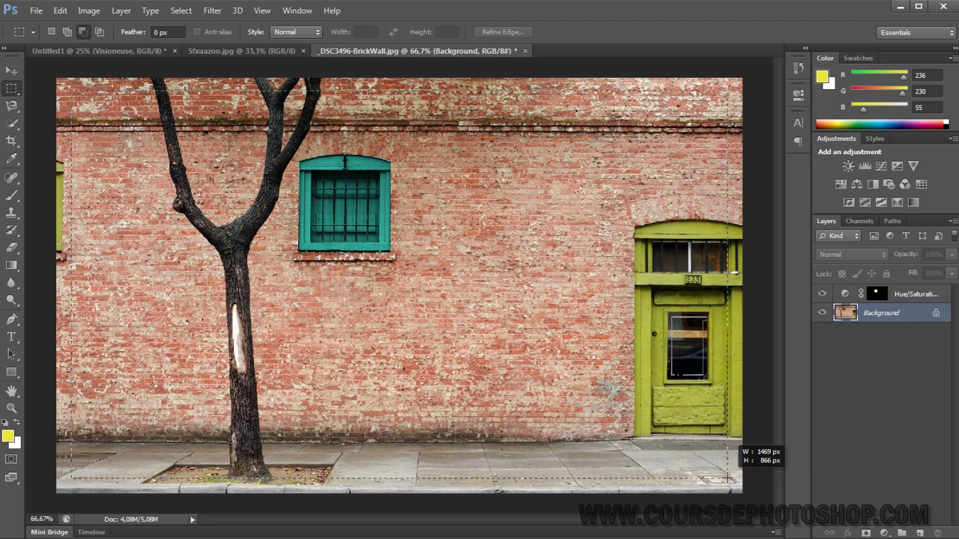
{"action": "left_click_drag", "start_coordinate": [728, 480], "coordinate": [728, 478]}
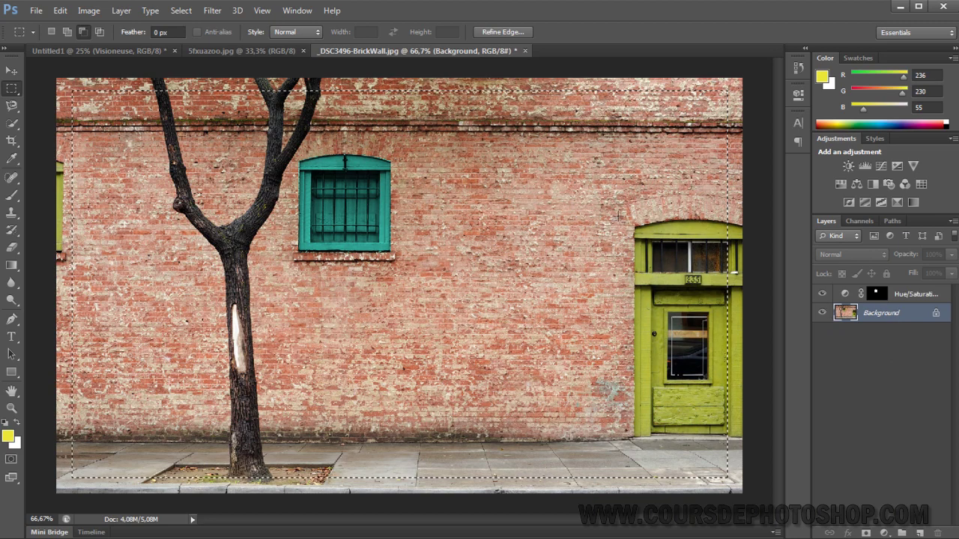
{"action": "left_click", "coordinate": [866, 533]}
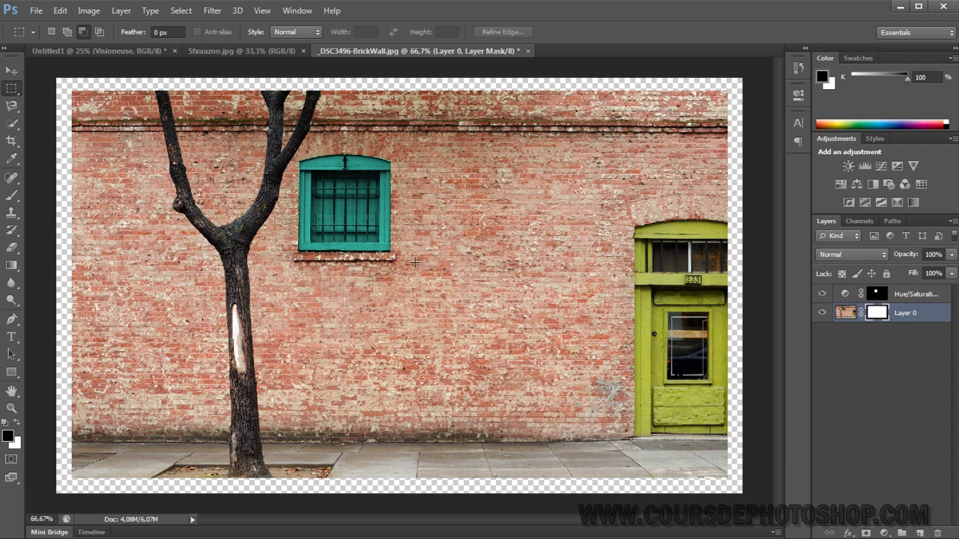
Unlink the layer mask from the Layer 0 image, try moving the content slightly, and make the mask active
{"action": "left_click", "coordinate": [11, 71]}
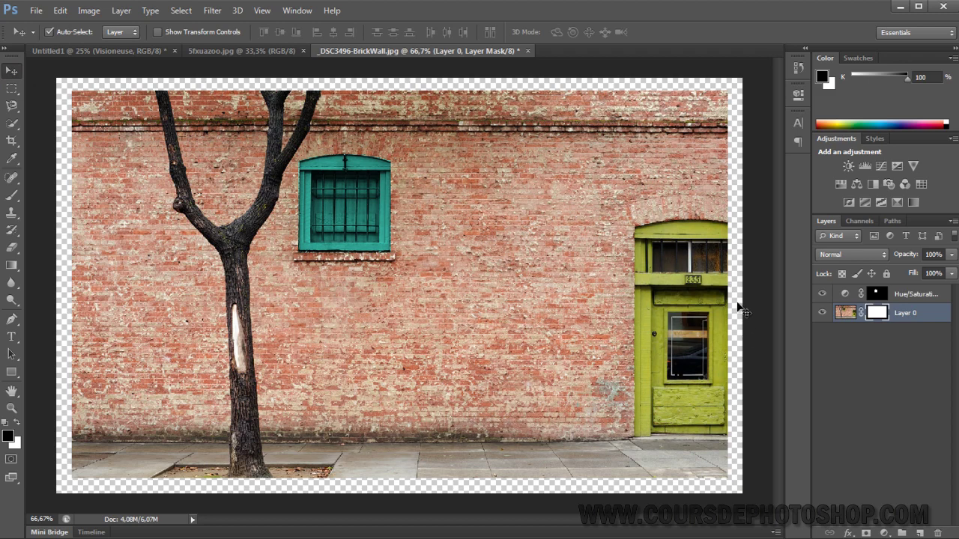
{"action": "left_click", "coordinate": [861, 313]}
{"action": "left_click", "coordinate": [845, 313]}
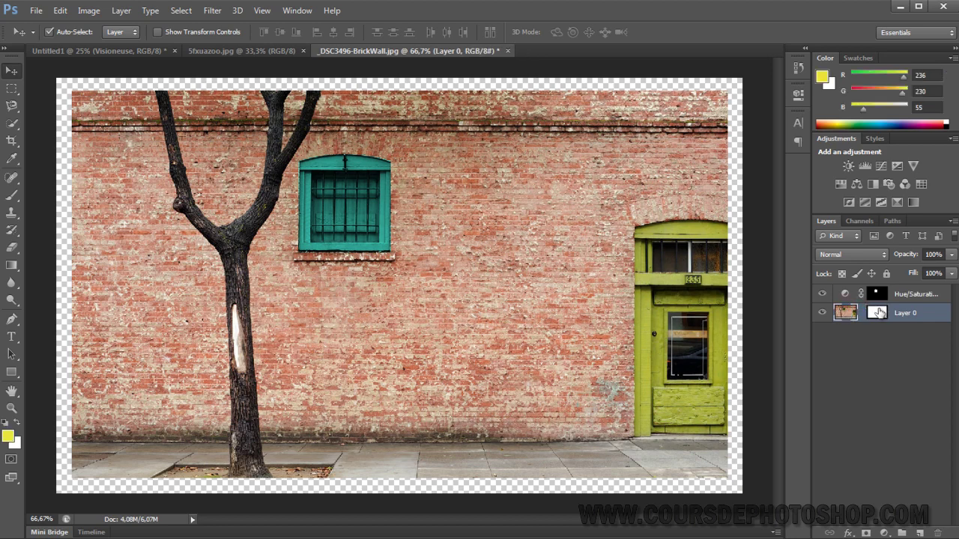
{"action": "left_click", "coordinate": [878, 313]}
{"action": "left_click", "coordinate": [853, 314]}
{"action": "mouse_move", "coordinate": [540, 266]}
{"action": "left_mouse_down"}
{"action": "mouse_move", "coordinate": [533, 271]}
{"action": "mouse_move", "coordinate": [619, 271]}
{"action": "mouse_move", "coordinate": [543, 272]}
{"action": "left_mouse_up"}
{"action": "left_click_drag", "start_coordinate": [866, 315], "coordinate": [898, 318]}
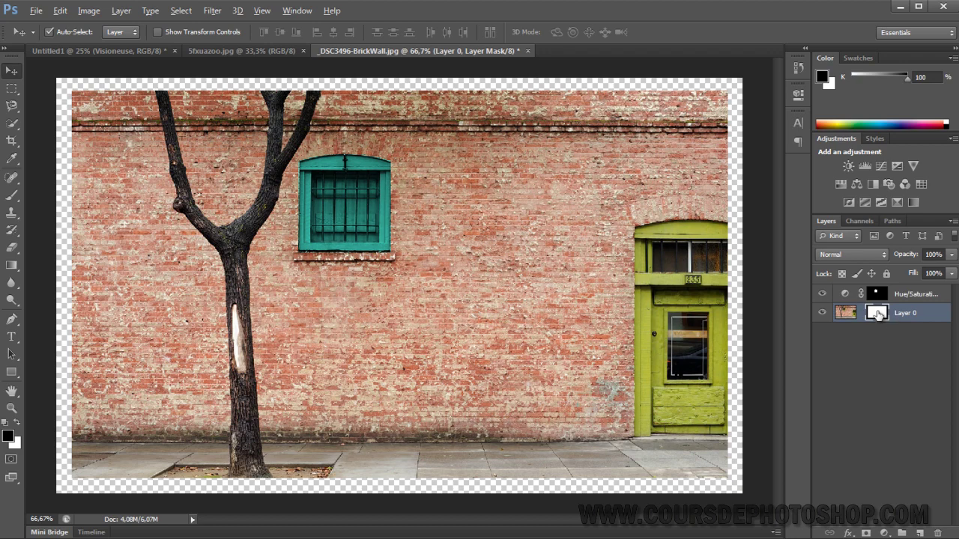
Display Layer 0's mask alone, brush black strokes across its middle, and return to the normal image view
{"action": "left_click", "coordinate": [878, 314], "text": "alt"}
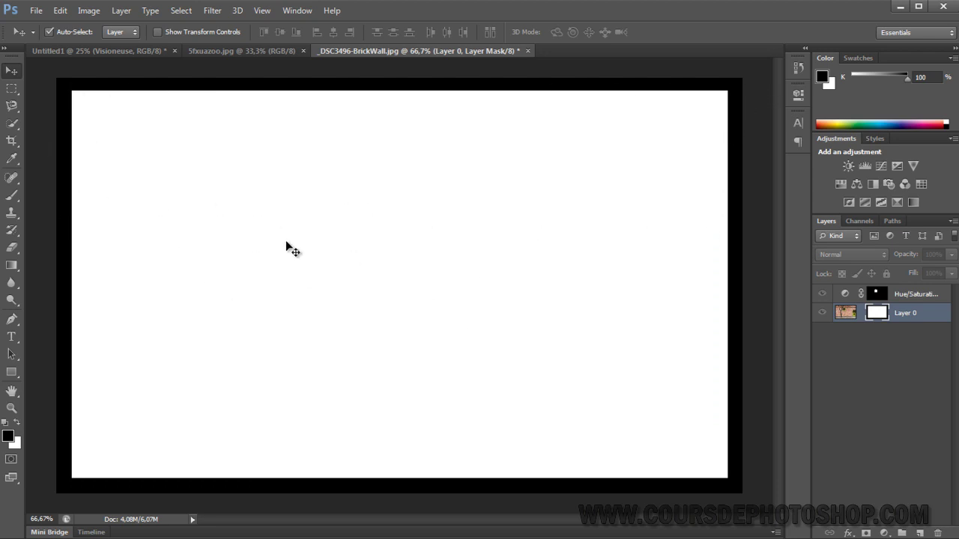
{"action": "left_click", "coordinate": [13, 195]}
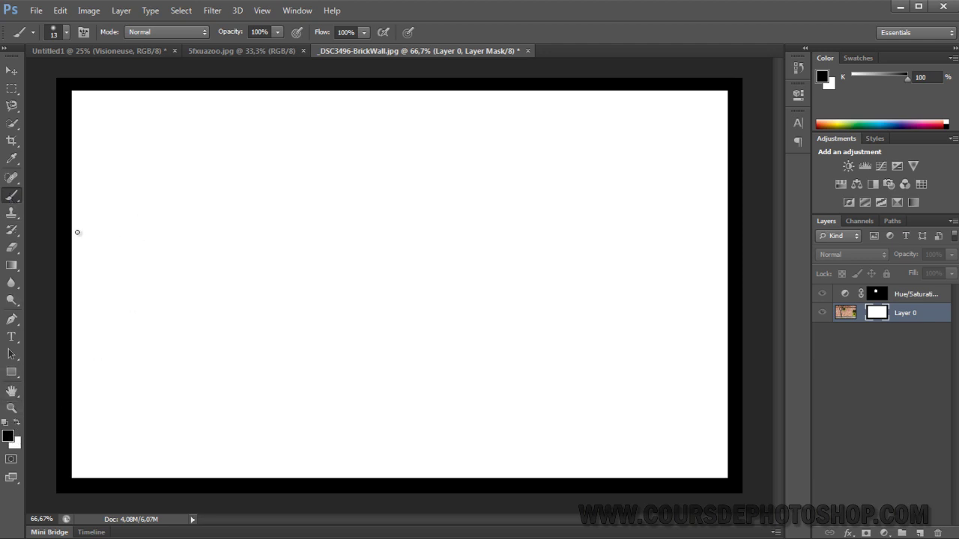
{"action": "mouse_move", "coordinate": [70, 232]}
{"action": "left_mouse_down"}
{"action": "mouse_move", "coordinate": [750, 225]}
{"action": "mouse_move", "coordinate": [296, 226]}
{"action": "mouse_move", "coordinate": [228, 236]}
{"action": "mouse_move", "coordinate": [146, 219]}
{"action": "left_mouse_up"}
{"action": "mouse_move", "coordinate": [214, 224]}
{"action": "left_mouse_down"}
{"action": "mouse_move", "coordinate": [413, 239]}
{"action": "mouse_move", "coordinate": [280, 249]}
{"action": "mouse_move", "coordinate": [468, 262]}
{"action": "mouse_move", "coordinate": [460, 245]}
{"action": "mouse_move", "coordinate": [331, 247]}
{"action": "mouse_move", "coordinate": [486, 253]}
{"action": "mouse_move", "coordinate": [348, 244]}
{"action": "mouse_move", "coordinate": [459, 239]}
{"action": "mouse_move", "coordinate": [372, 236]}
{"action": "left_mouse_up"}
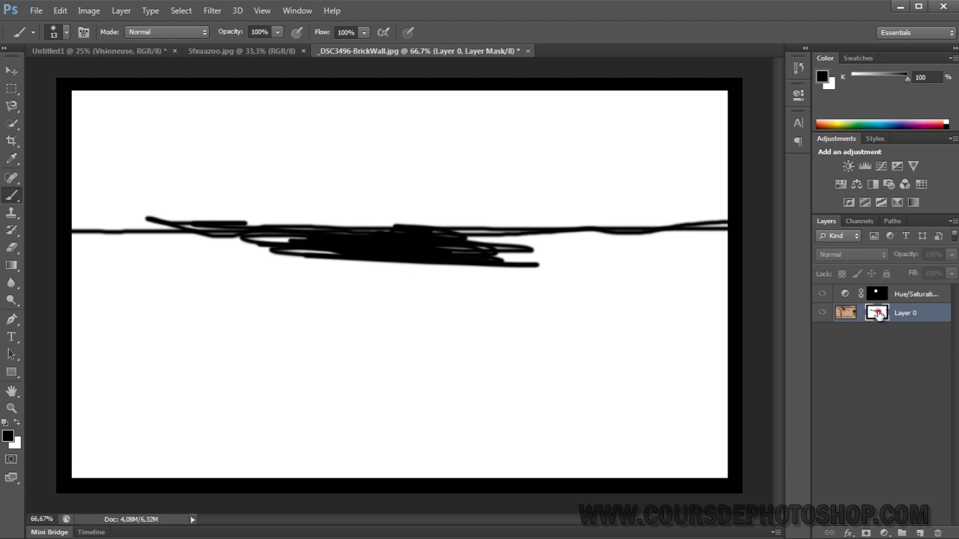
{"action": "left_click", "coordinate": [878, 314], "text": "alt"}
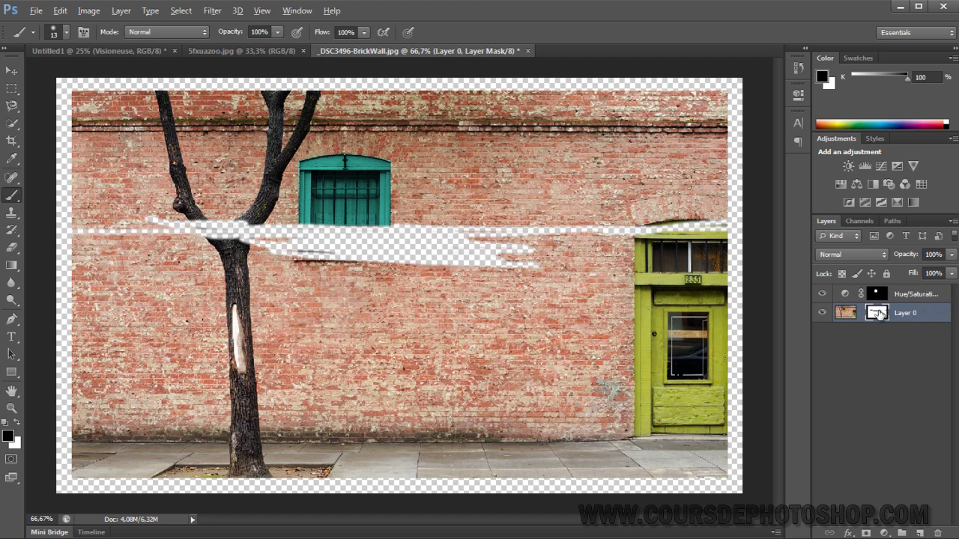
In the mask view, fill a full-width rectangular area around the black strokes with white, restore the image view and deselect
{"action": "left_click", "coordinate": [878, 313], "text": "alt"}
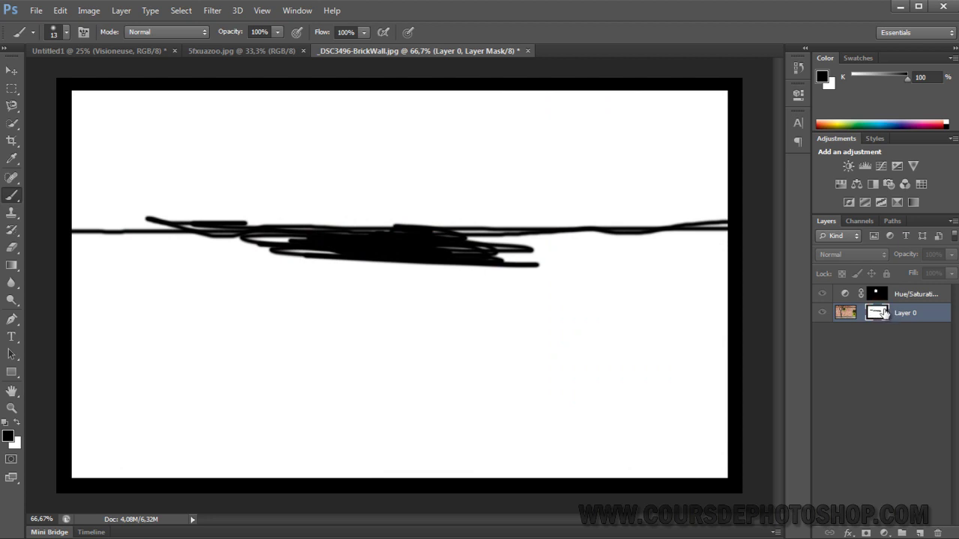
{"action": "left_click", "coordinate": [12, 88]}
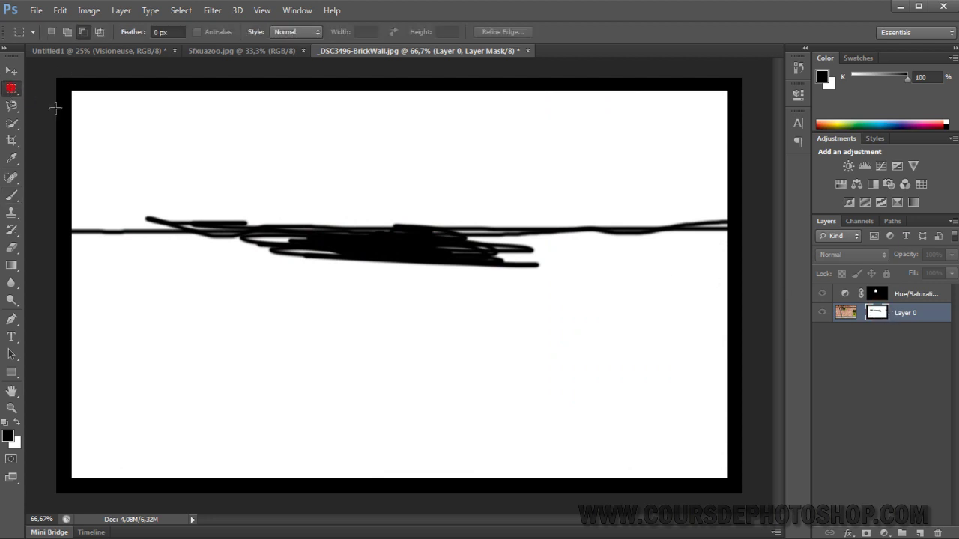
{"action": "left_click_drag", "start_coordinate": [77, 117], "coordinate": [727, 309]}
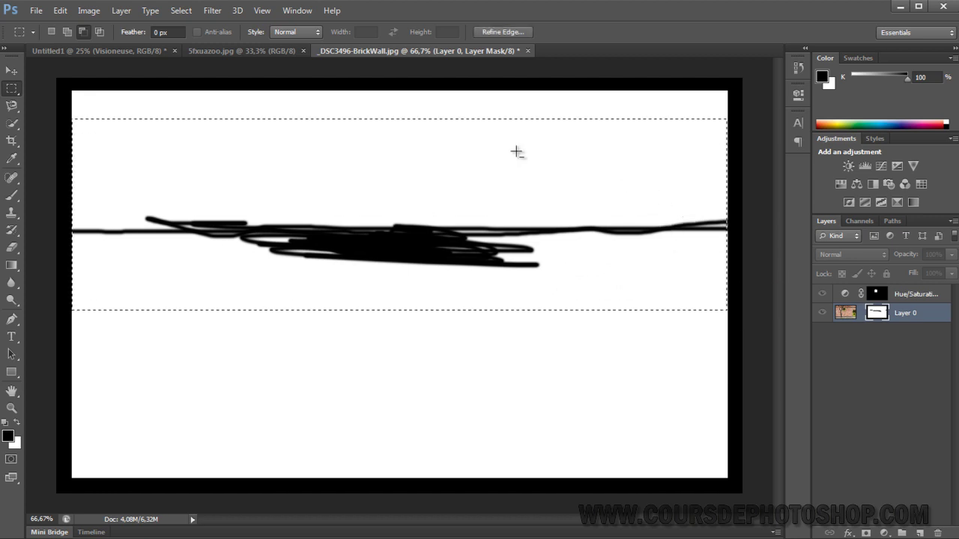
{"action": "left_click", "coordinate": [60, 10]}
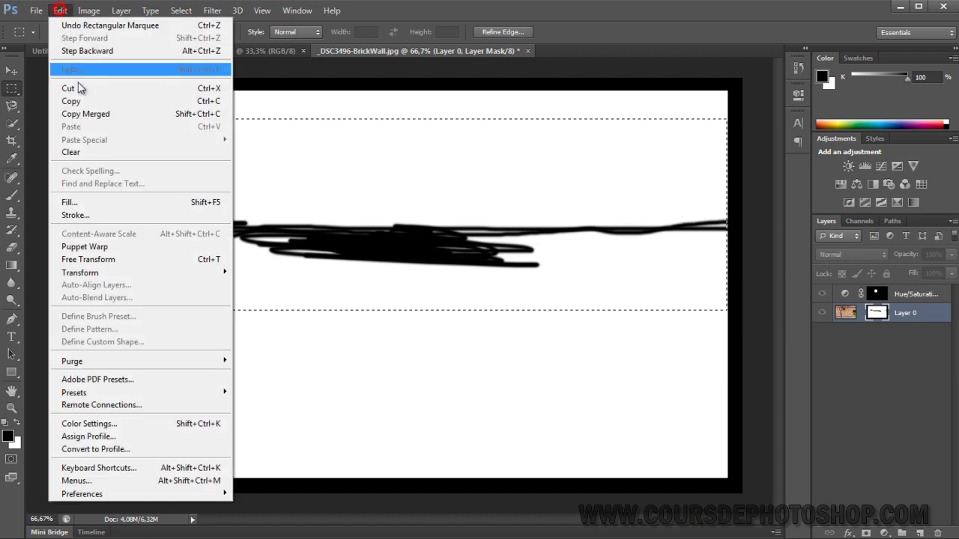
{"action": "left_click", "coordinate": [101, 200]}
{"action": "left_click", "coordinate": [558, 167]}
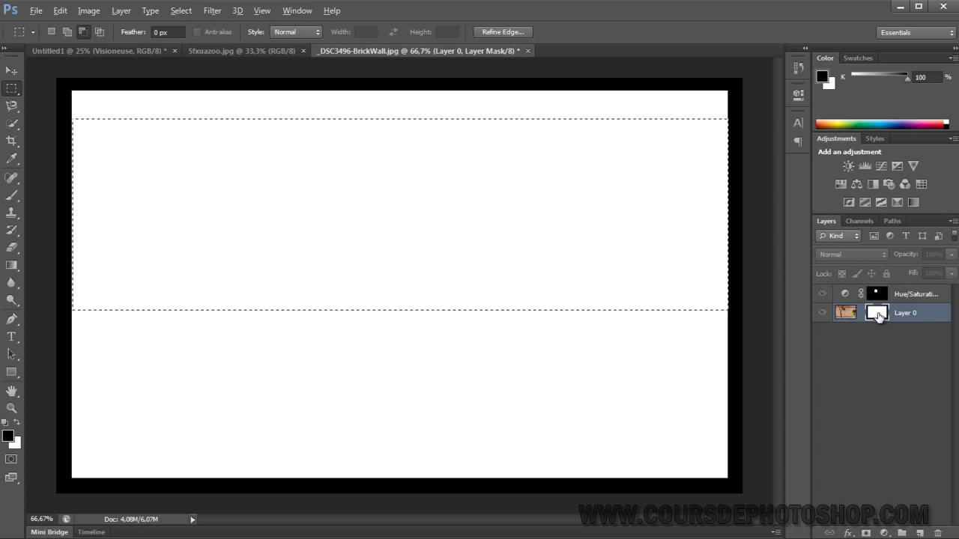
{"action": "left_click", "coordinate": [874, 315], "text": "alt"}
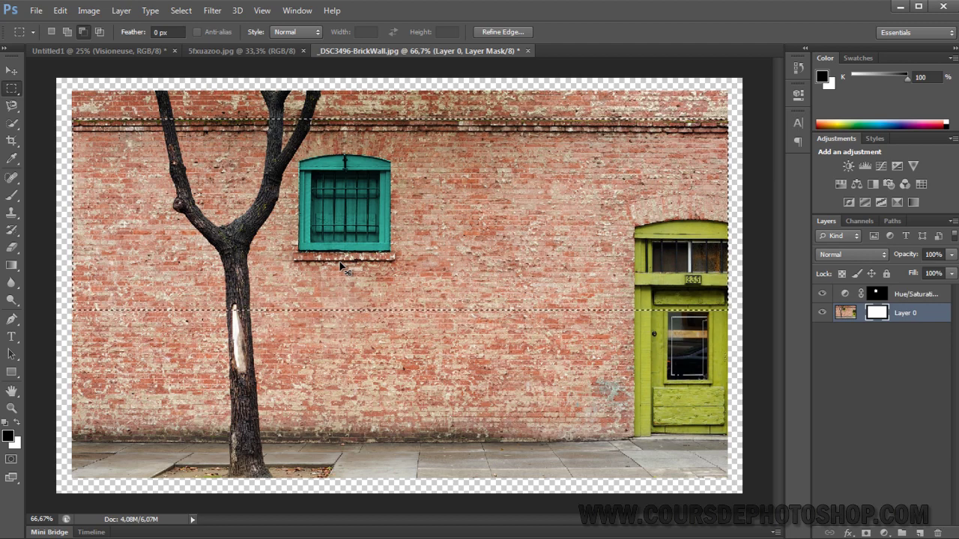
{"action": "key", "text": "ctrl+d"}
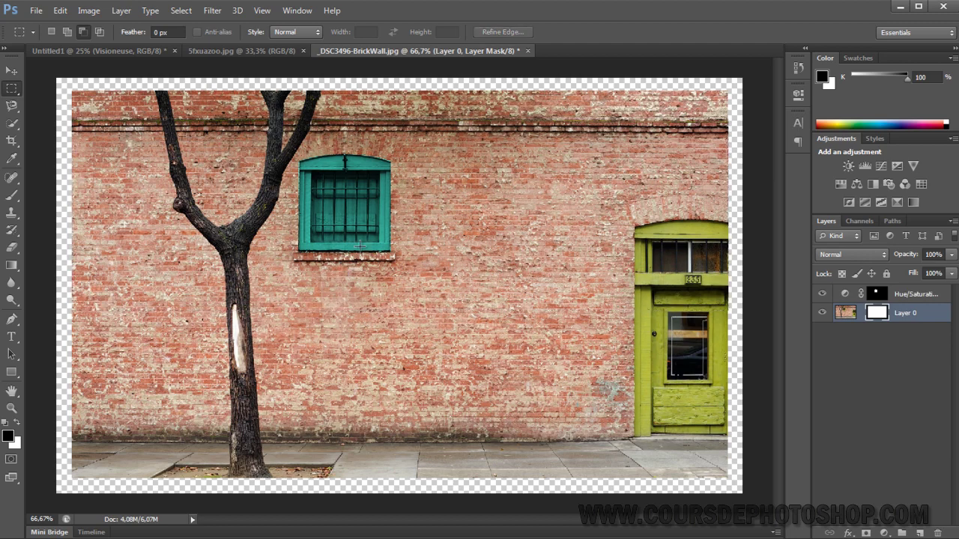
Create a new layer beneath Layer 0 and fill it with the white background colour
{"action": "left_click", "coordinate": [919, 532]}
{"action": "left_click_drag", "start_coordinate": [912, 312], "coordinate": [912, 353]}
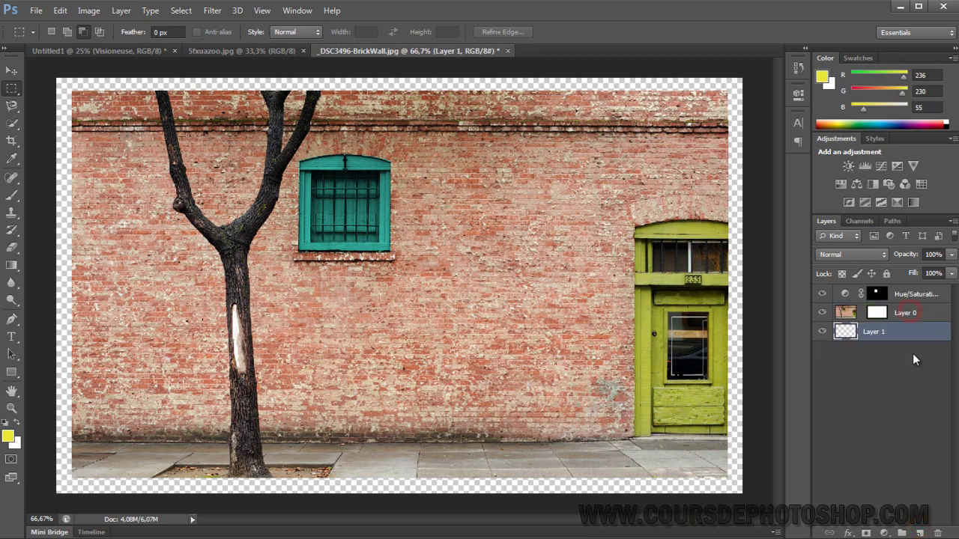
{"action": "key", "text": "ctrl+BackSpace"}
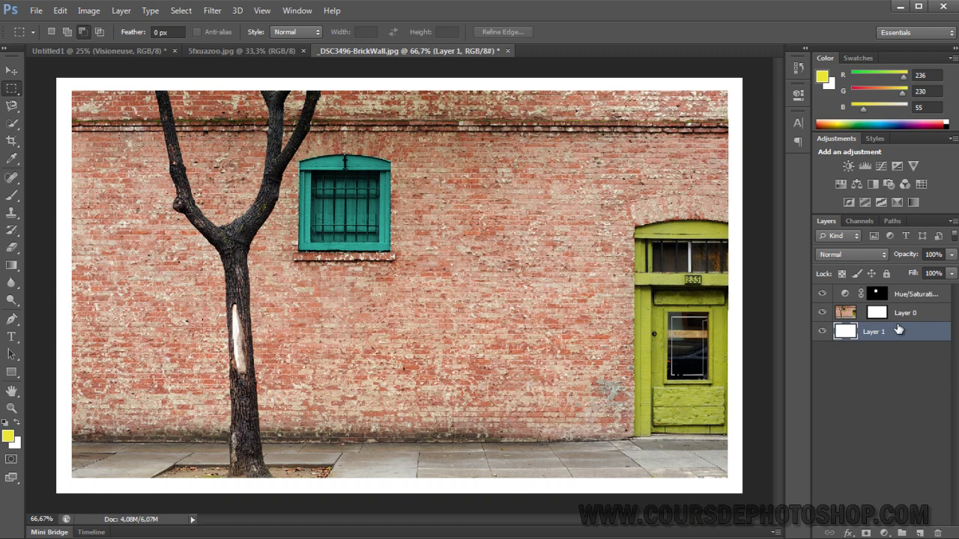
Make Layer 0's mask active and examine the edge of the white border at the photo's upper-right corner up close
{"action": "left_click", "coordinate": [877, 313]}
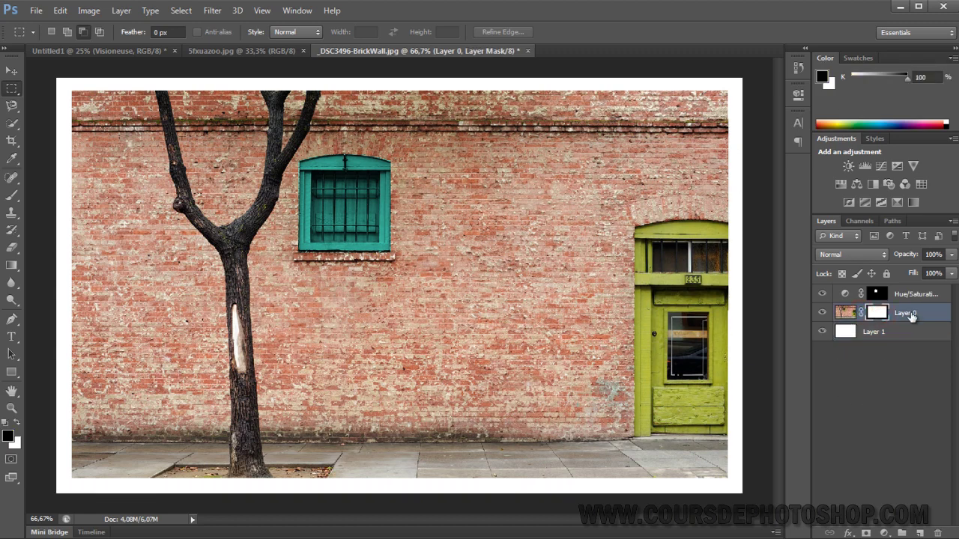
{"action": "left_click", "coordinate": [845, 313]}
{"action": "left_click", "coordinate": [878, 312]}
{"action": "key", "text": "z"}
{"action": "left_click_drag", "start_coordinate": [712, 81], "coordinate": [741, 350]}
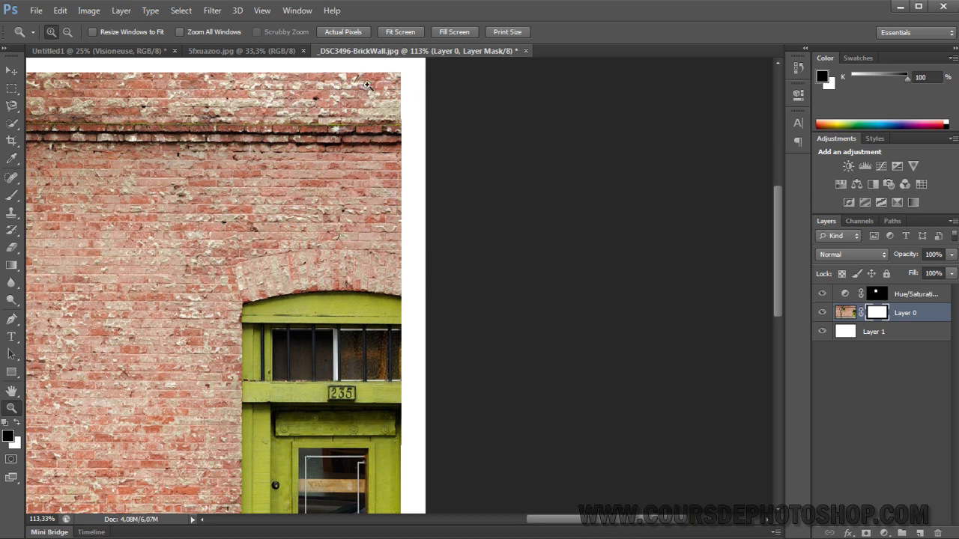
{"action": "left_click", "coordinate": [412, 108], "text": "alt"}
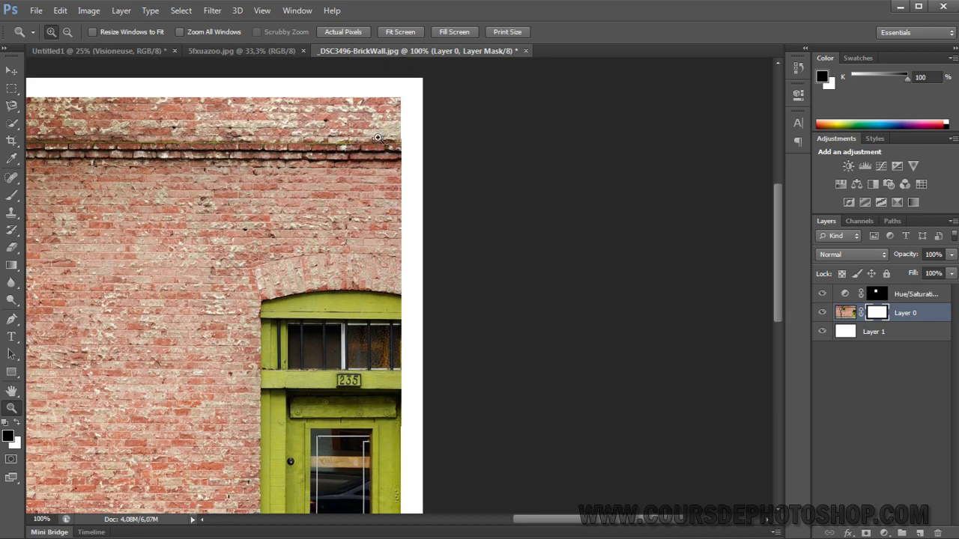
{"action": "left_click_drag", "start_coordinate": [313, 181], "coordinate": [612, 180]}
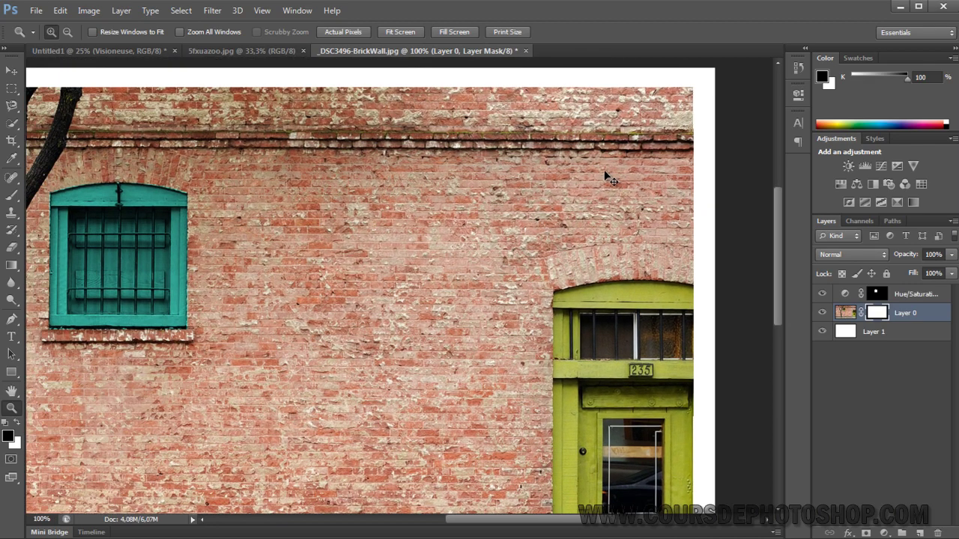
{"action": "left_click", "coordinate": [605, 171], "text": "alt"}
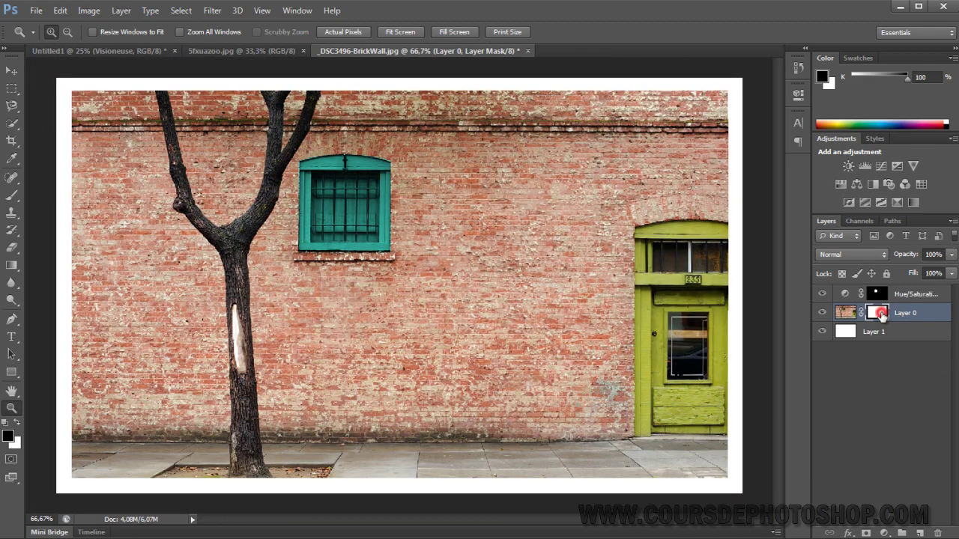
Feather Layer 0's mask, trying 1000 px, 12.4 px and 5 px before settling on 9.6 px
{"action": "left_click", "coordinate": [797, 100]}
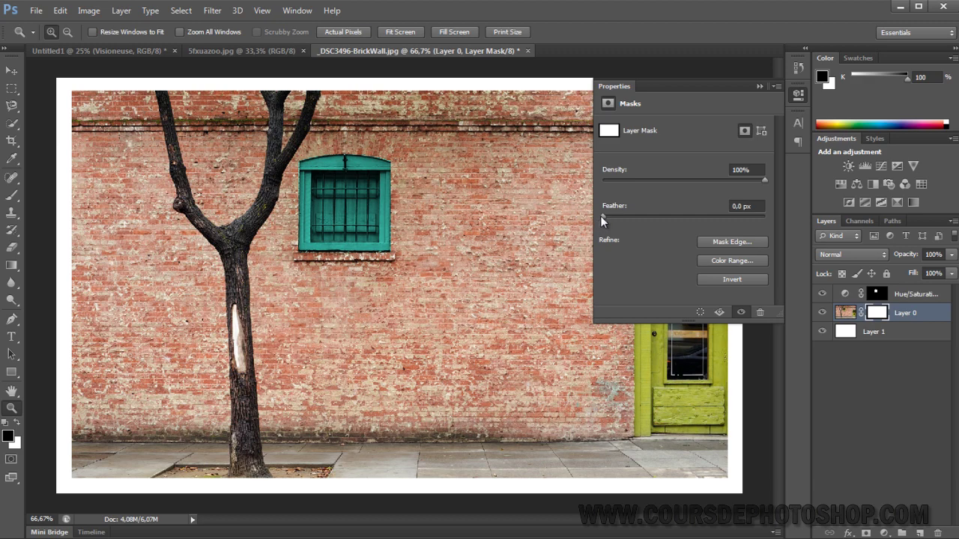
{"action": "left_click_drag", "start_coordinate": [600, 215], "coordinate": [652, 217]}
{"action": "left_click_drag", "start_coordinate": [765, 217], "coordinate": [778, 217]}
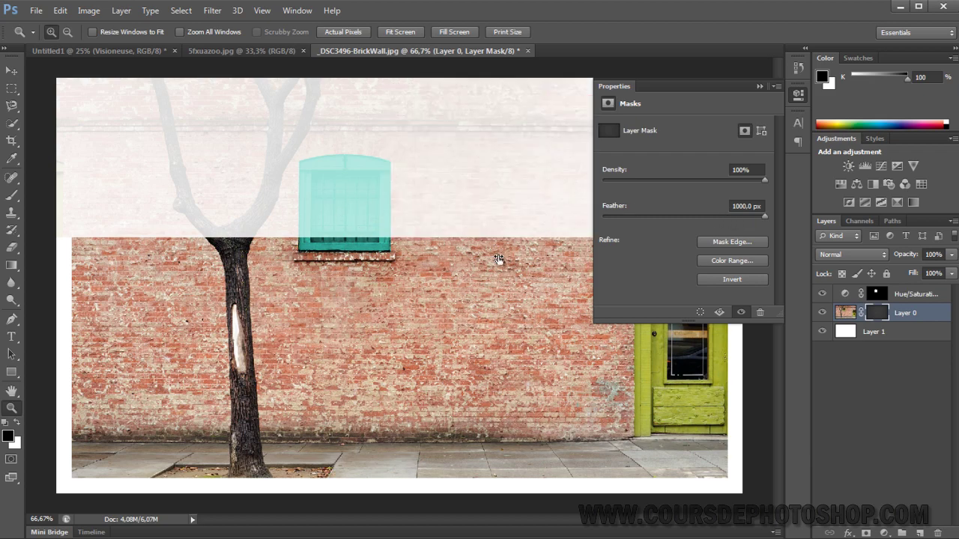
{"action": "left_click_drag", "start_coordinate": [764, 218], "coordinate": [669, 220]}
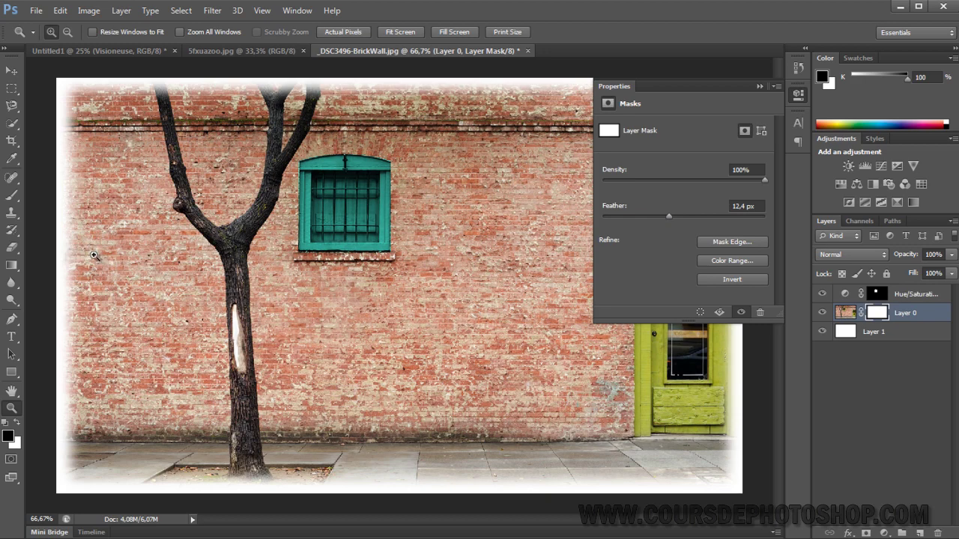
{"action": "left_click_drag", "start_coordinate": [669, 216], "coordinate": [646, 216]}
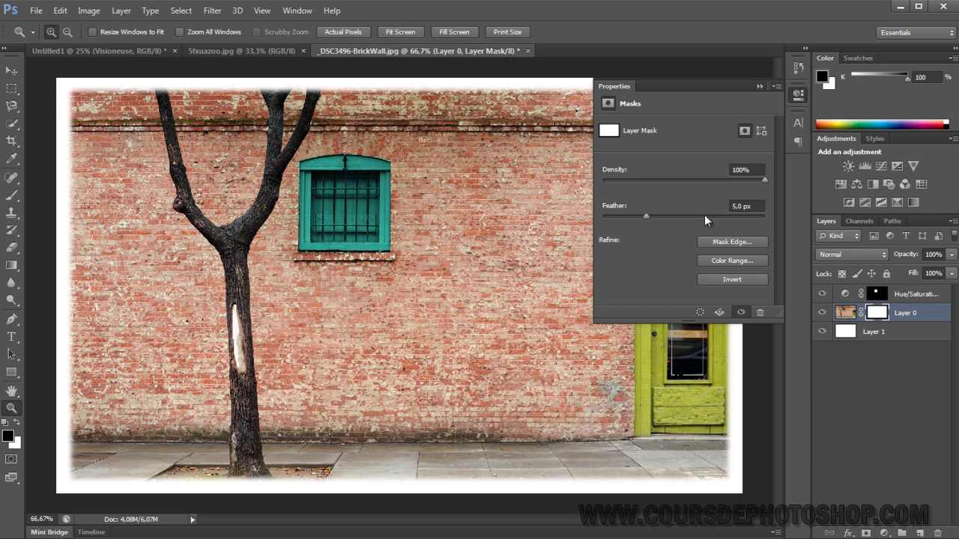
{"action": "left_click_drag", "start_coordinate": [647, 215], "coordinate": [665, 215]}
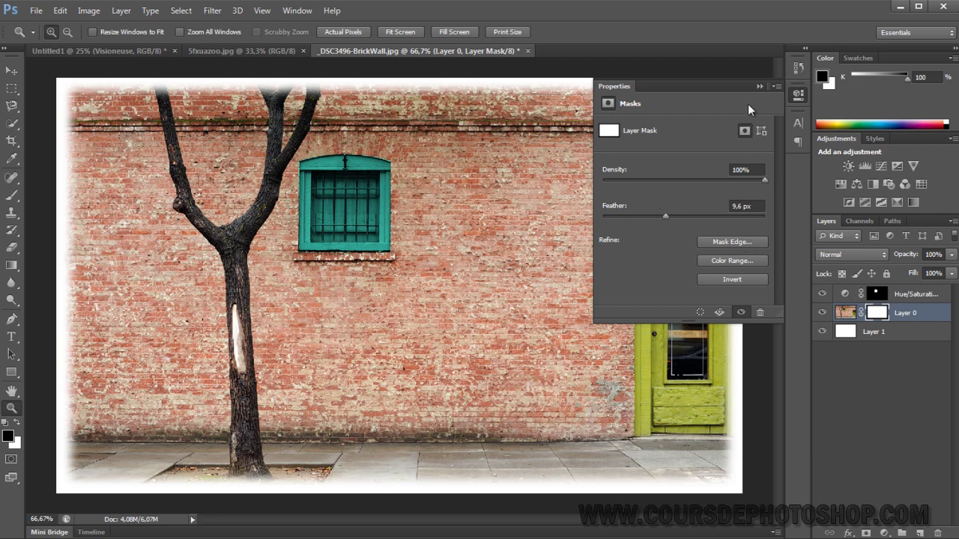
{"action": "left_click", "coordinate": [760, 87]}
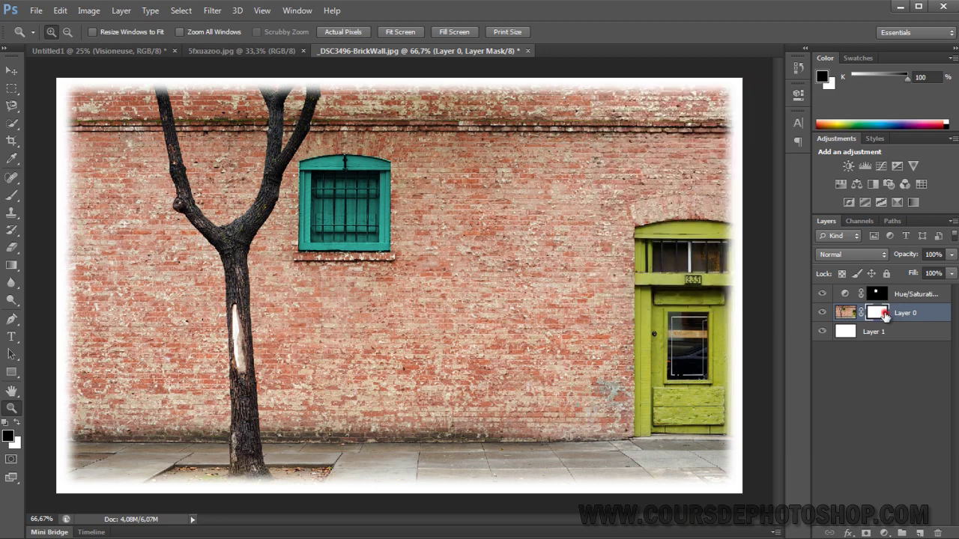
Display Layer 0's mask alone and set up the Gradient tool with a solid black-to-white gradient
{"action": "left_click", "coordinate": [882, 314]}
{"action": "key", "text": "alt"}
{"action": "left_click", "coordinate": [879, 313], "text": "alt"}
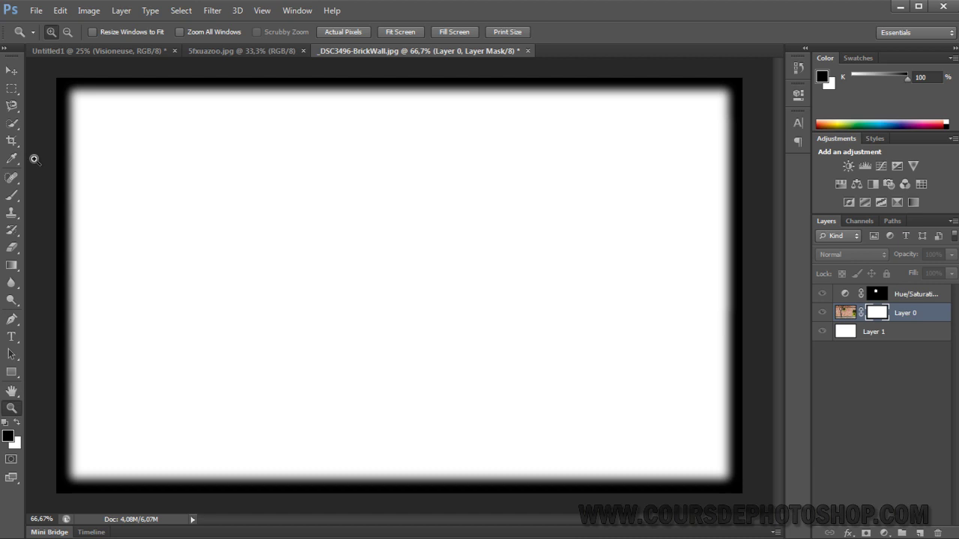
{"action": "left_click", "coordinate": [12, 265]}
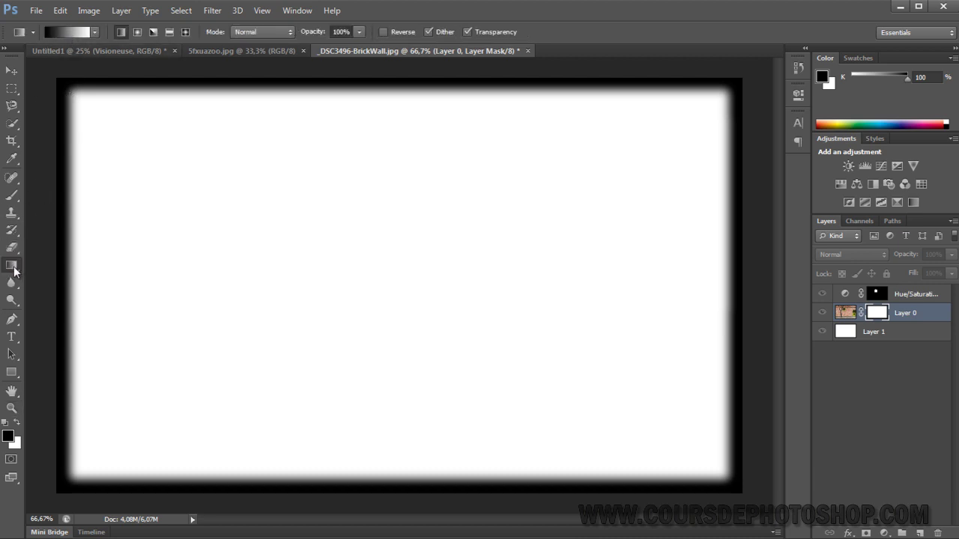
{"action": "left_click", "coordinate": [72, 36]}
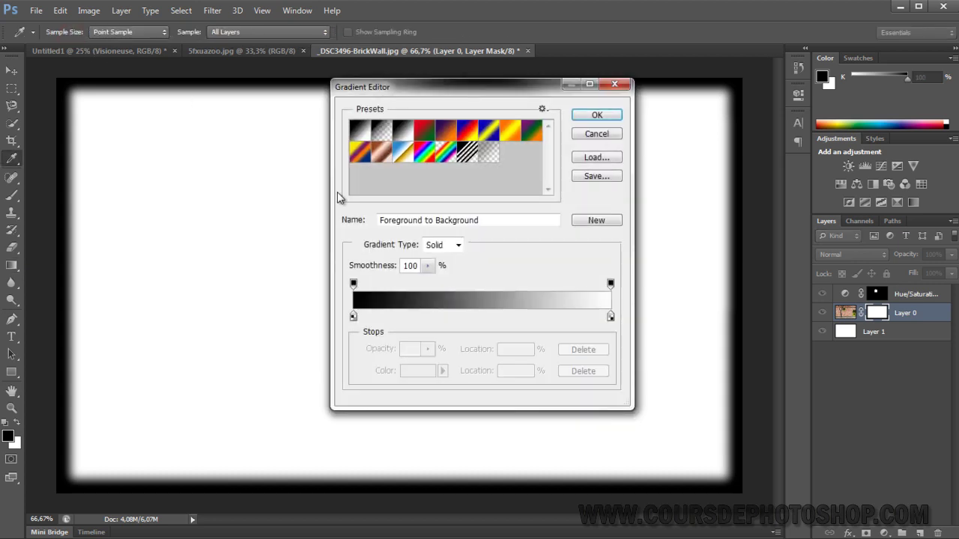
{"action": "left_click", "coordinate": [611, 316]}
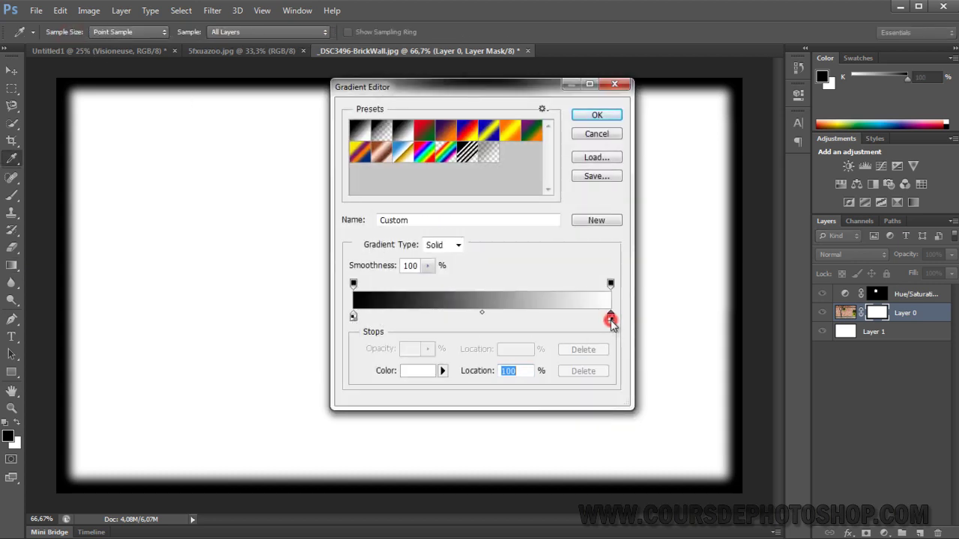
{"action": "left_click", "coordinate": [597, 115]}
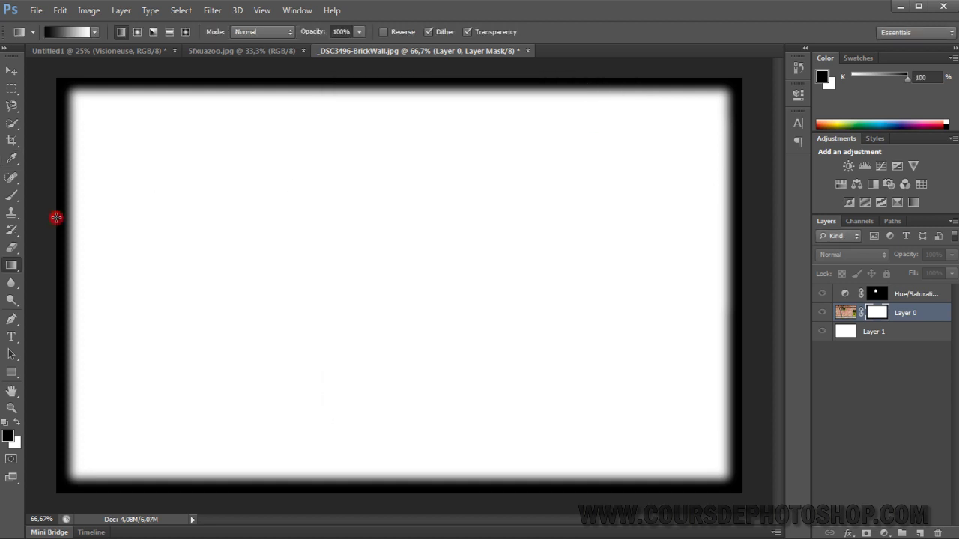
Draw a horizontal black-to-white gradient across the mask's full width and return to the normal image view
{"action": "left_click_drag", "start_coordinate": [58, 216], "coordinate": [764, 218]}
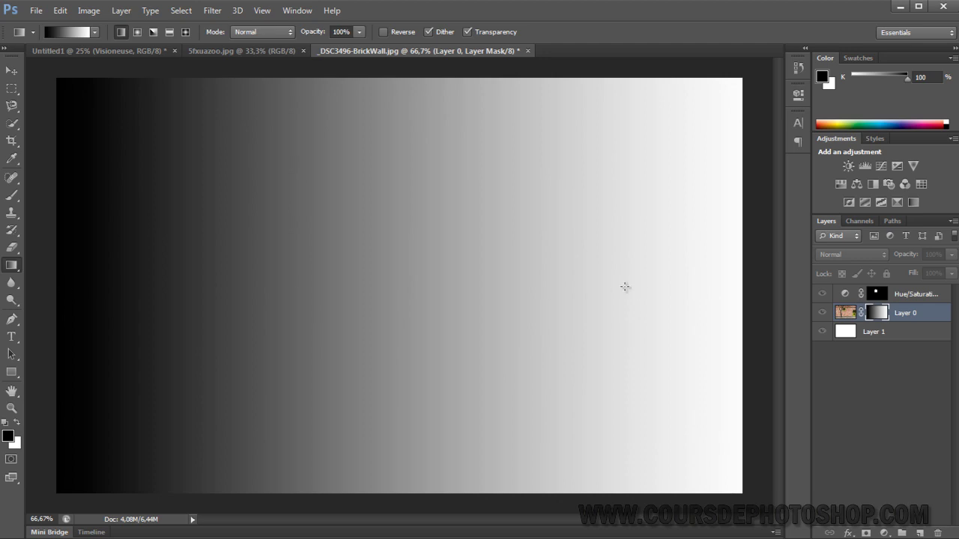
{"action": "left_click", "coordinate": [878, 315], "text": "alt"}
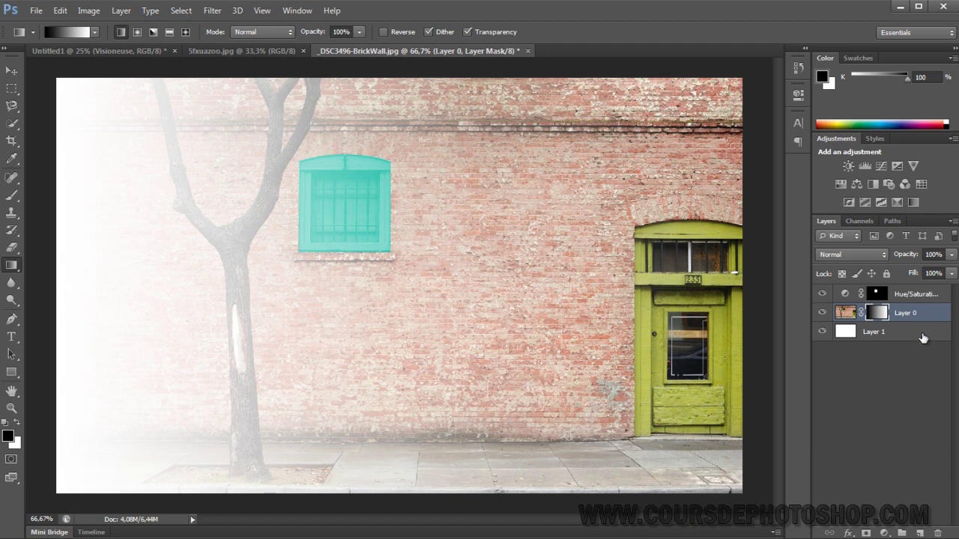
In the mask view, draw a short horizontal black-to-white gradient left of the mask's centre and restore the image view
{"action": "left_click", "coordinate": [878, 314], "text": "alt"}
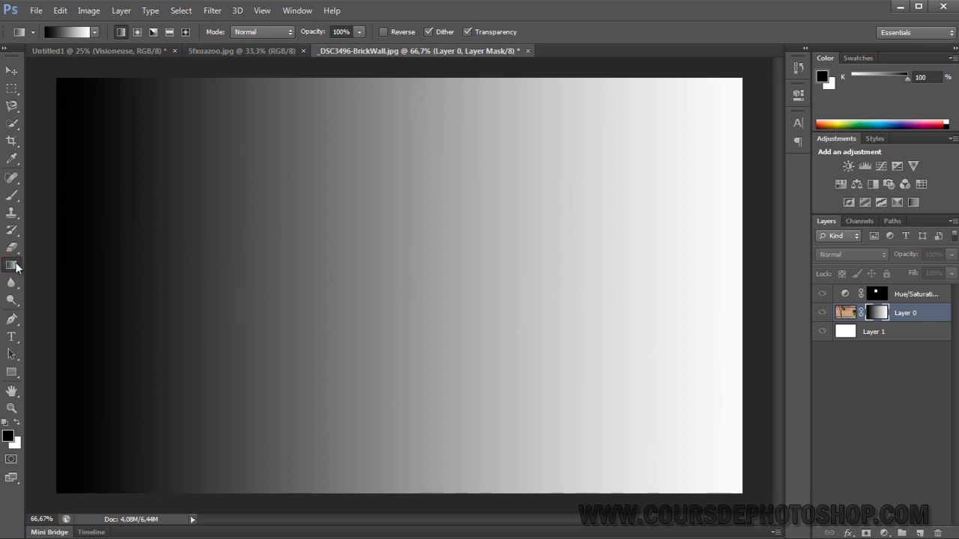
{"action": "left_click_drag", "start_coordinate": [261, 267], "coordinate": [387, 267]}
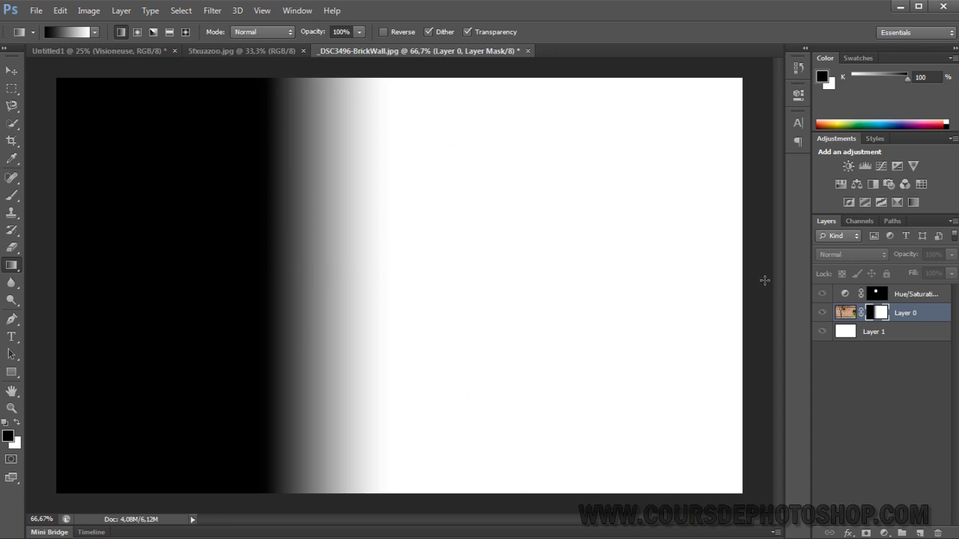
{"action": "left_click", "coordinate": [879, 313], "text": "alt"}
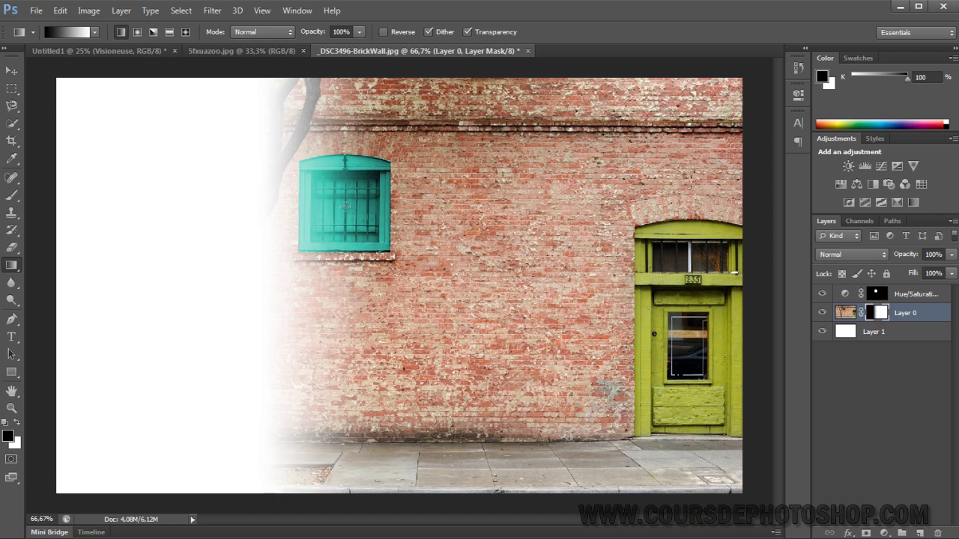
Redraw the mask's horizontal gradient from black near the left edge to white just past the centre, and restore the image view
{"action": "left_click", "coordinate": [875, 313], "text": "alt"}
{"action": "left_click_drag", "start_coordinate": [121, 229], "coordinate": [450, 229]}
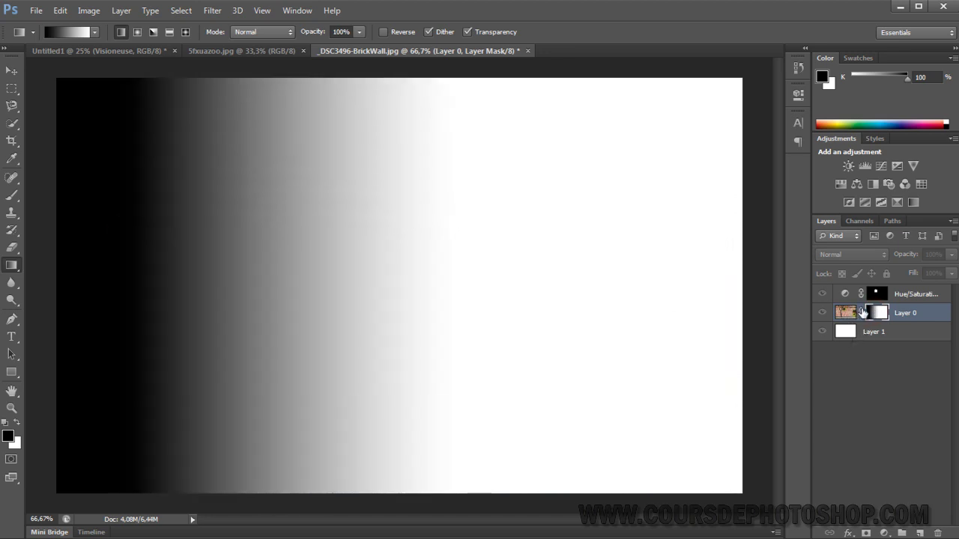
{"action": "left_click", "coordinate": [878, 314], "text": "alt"}
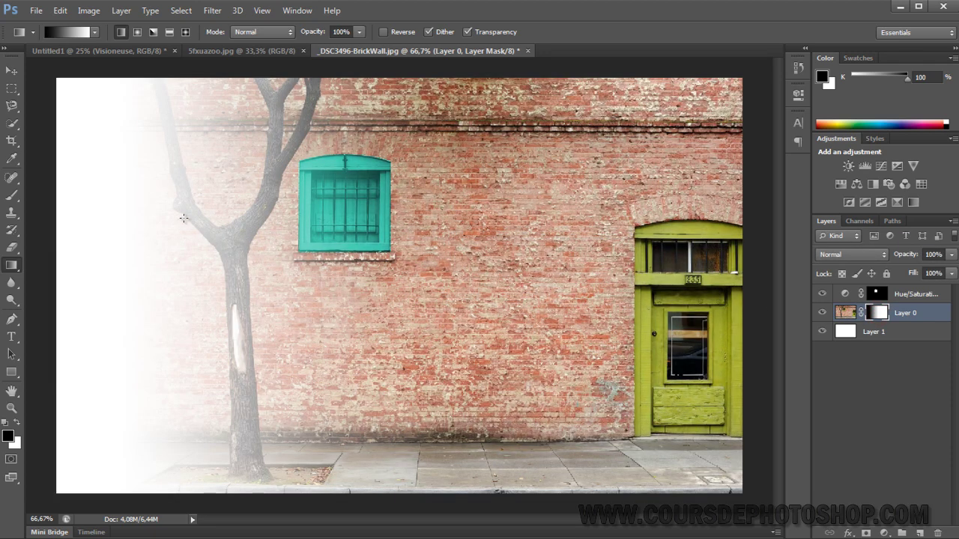